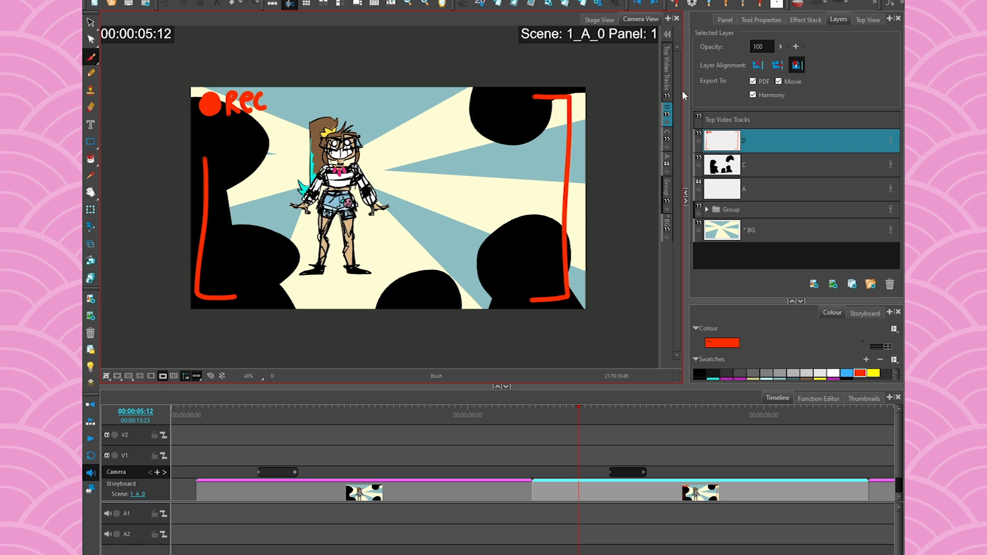
- Select layer C in the Layers panel to view the pushed-in camera keyframe
left_click(740, 165)
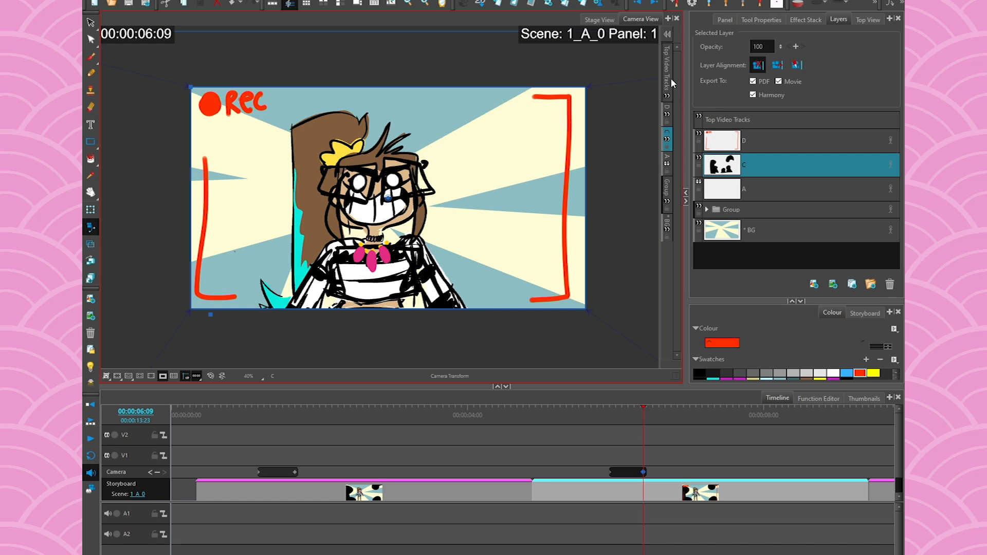
- Browse through layers D, C and BG and the add-view list without changing anything
left_click(727, 139)
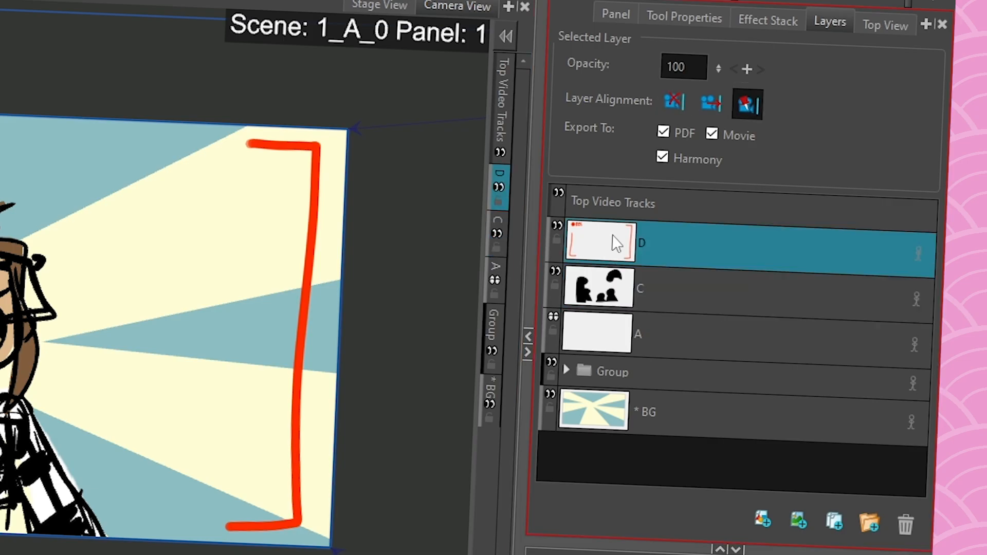
left_click(731, 165)
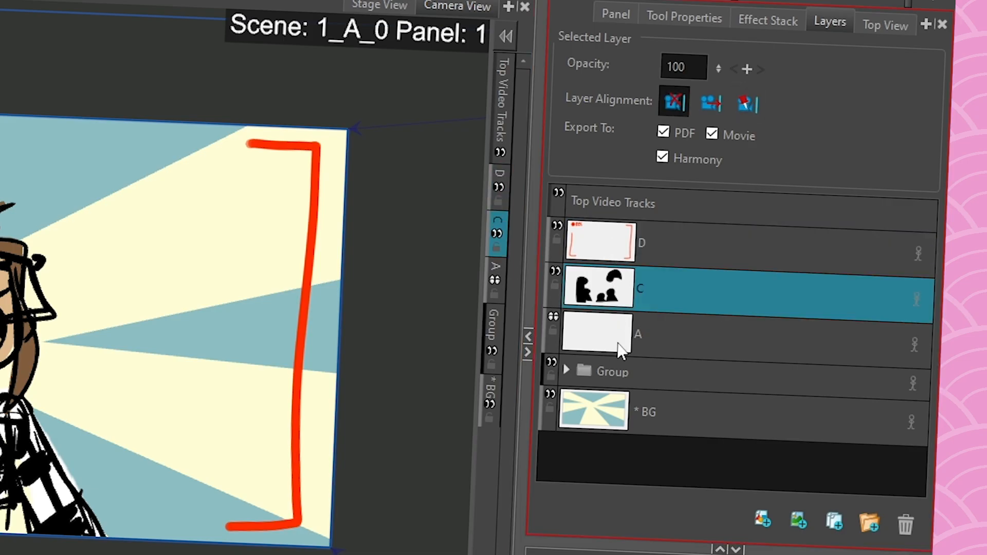
key("Down")
key("Down")
key("Down")
key("Up")
key("Up")
key("Up")
left_click(924, 25)
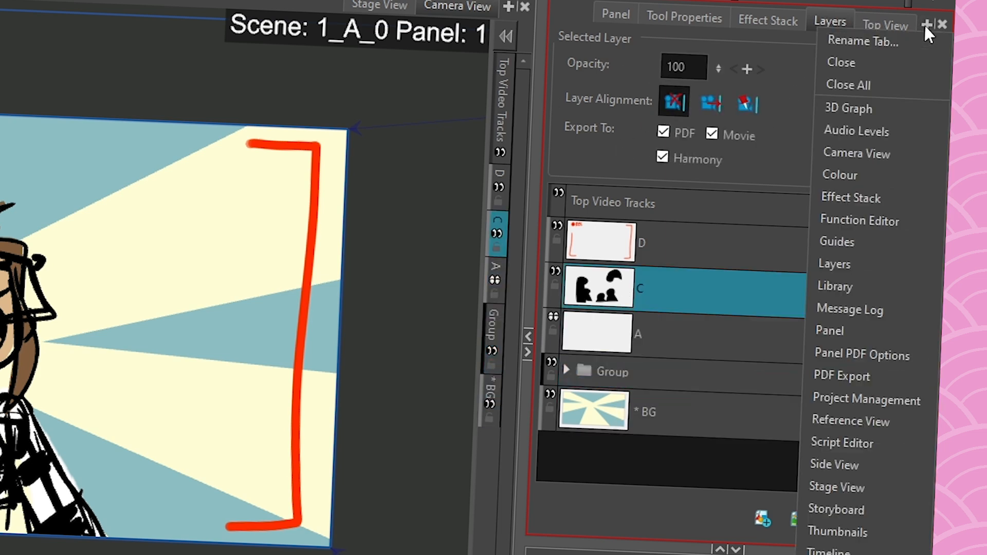
left_click(905, 268)
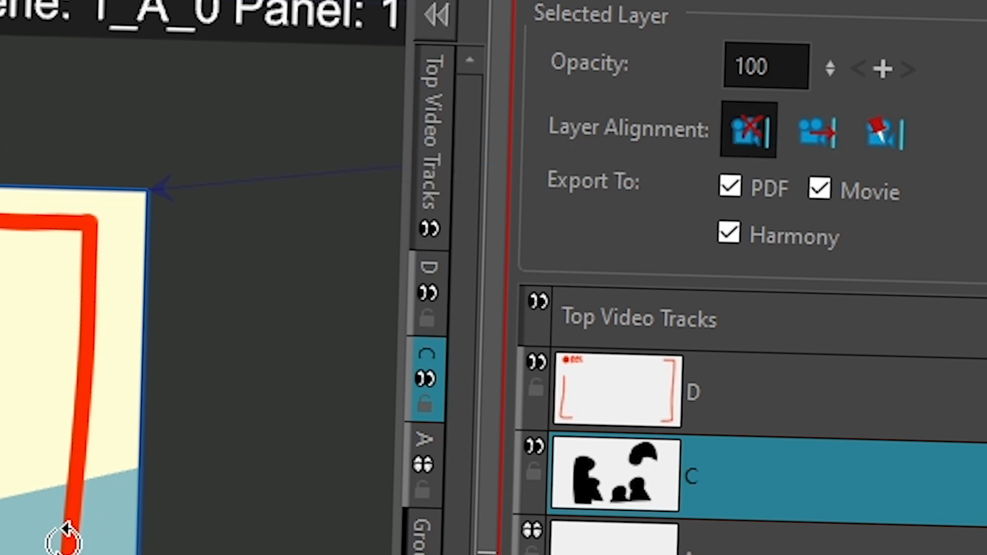
- Compare alignment modes on REC-frame layer D, then set it to Pin to Camera
left_click(612, 405)
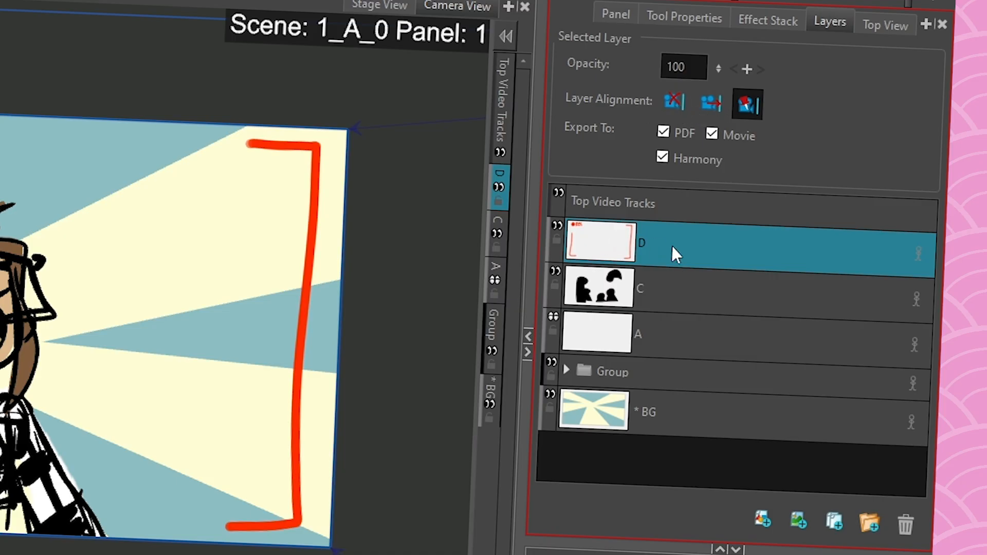
left_click(677, 103)
left_click(709, 102)
left_click(677, 103)
left_click(714, 103)
left_click(672, 100)
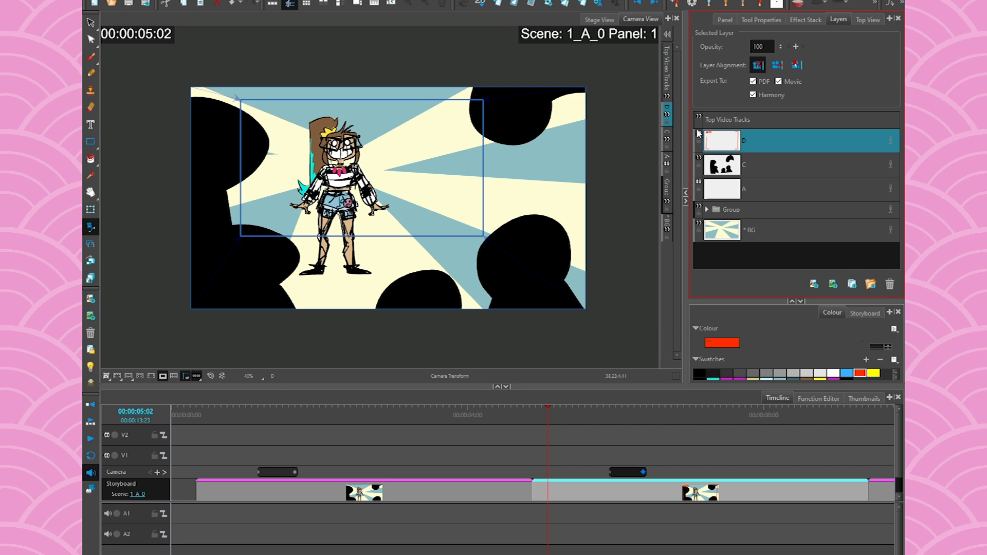
left_click(795, 65)
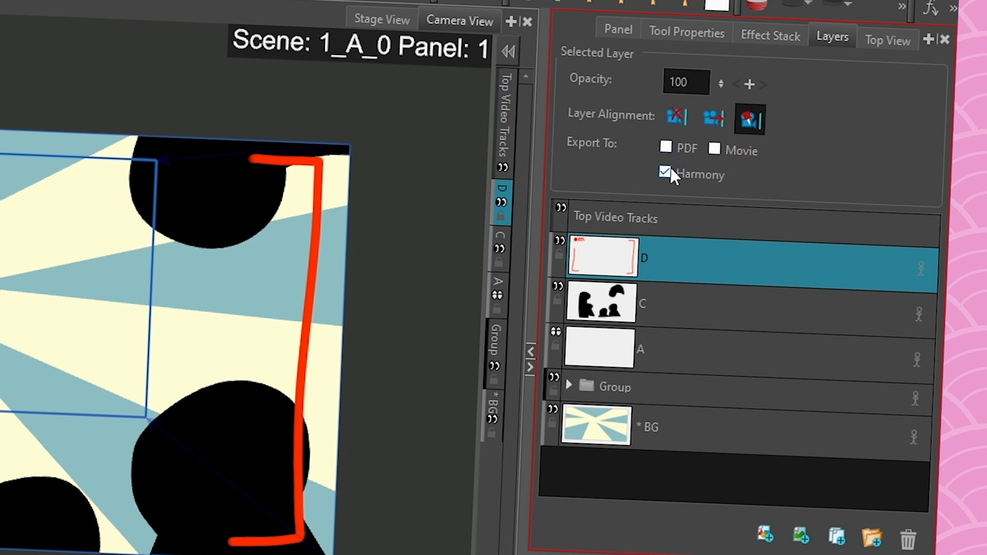
- Re-enable layer D's movie export and add a 100 opacity keyframe at 07:02
left_click(714, 149)
mouse_move(717, 82)
left_mouse_down()
mouse_move(723, 264)
mouse_move(729, 21)
left_mouse_up()
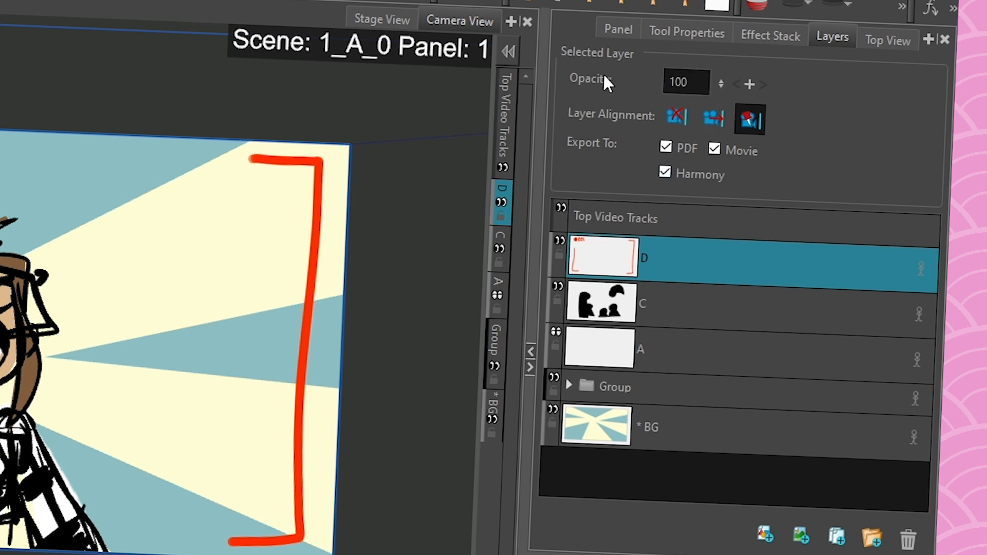
left_click(750, 84)
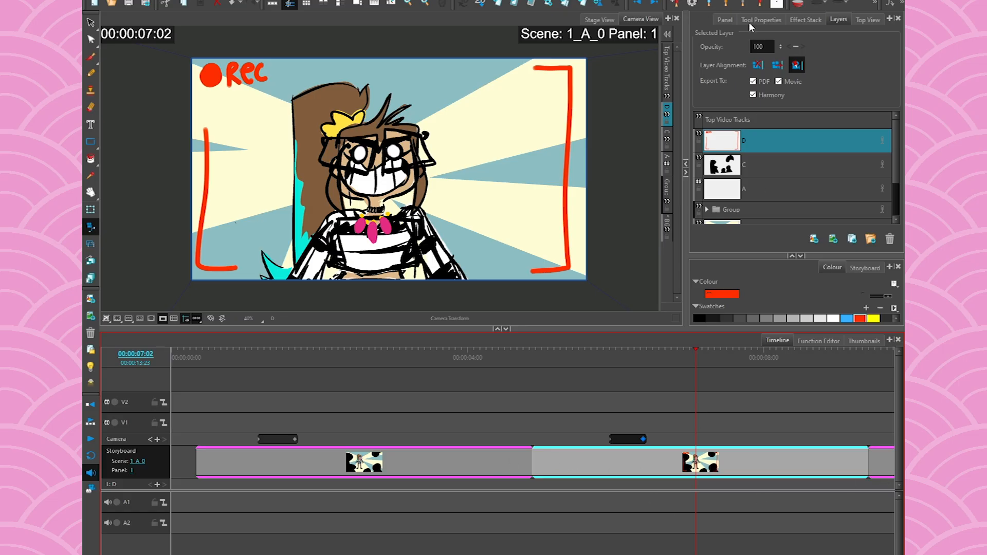
- Key layer D's opacity to 0 at 07:23, then scrub back to see the REC frame return
key("Return")
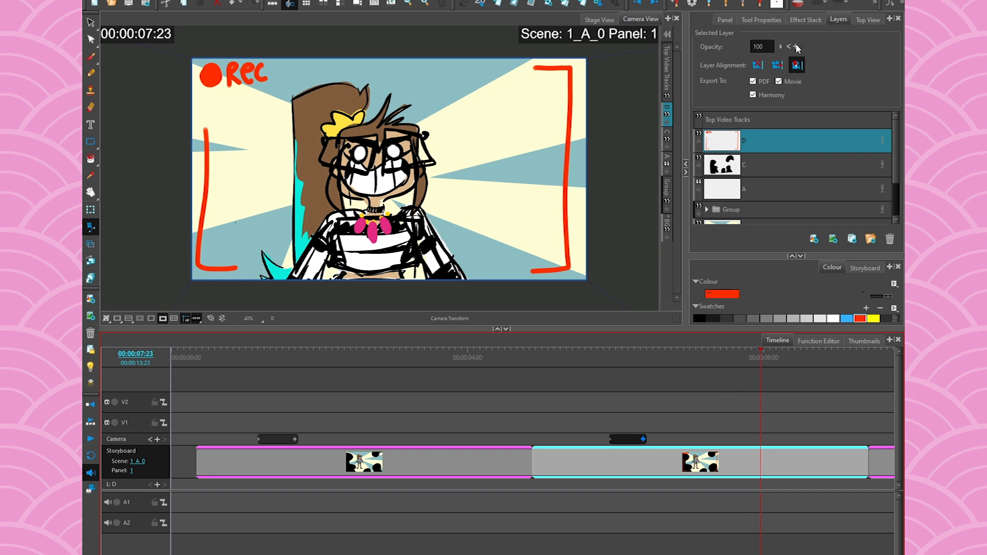
left_click_drag(778, 47, 788, 173)
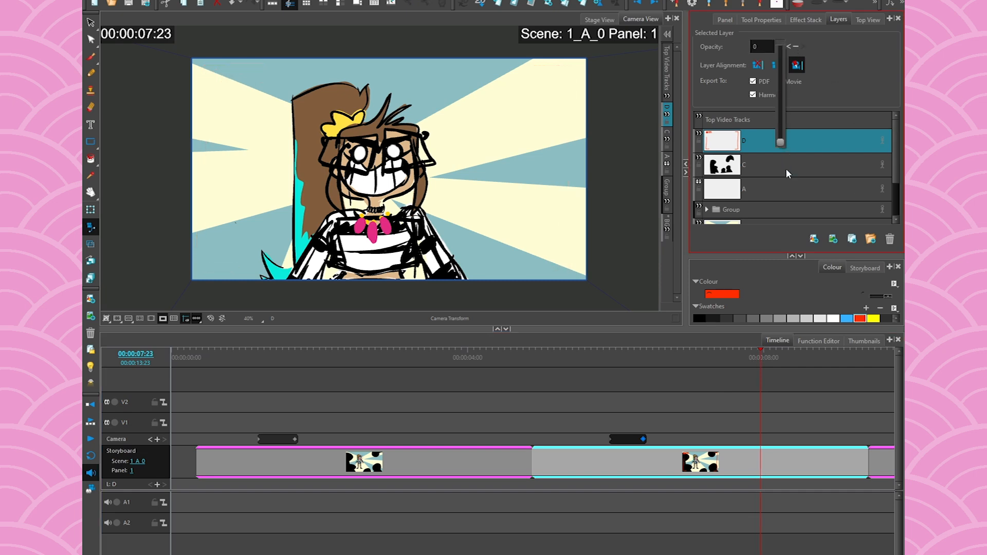
mouse_move(759, 357)
left_mouse_down()
mouse_move(683, 361)
mouse_move(783, 379)
mouse_move(694, 373)
left_mouse_up()
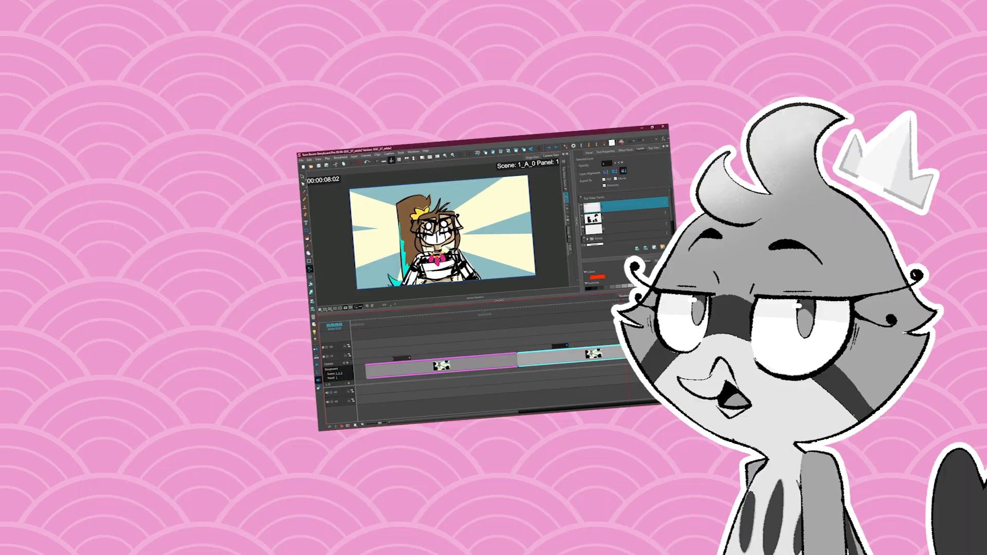
left_click_drag(770, 383, 717, 385)
left_click_drag(599, 320, 583, 325)
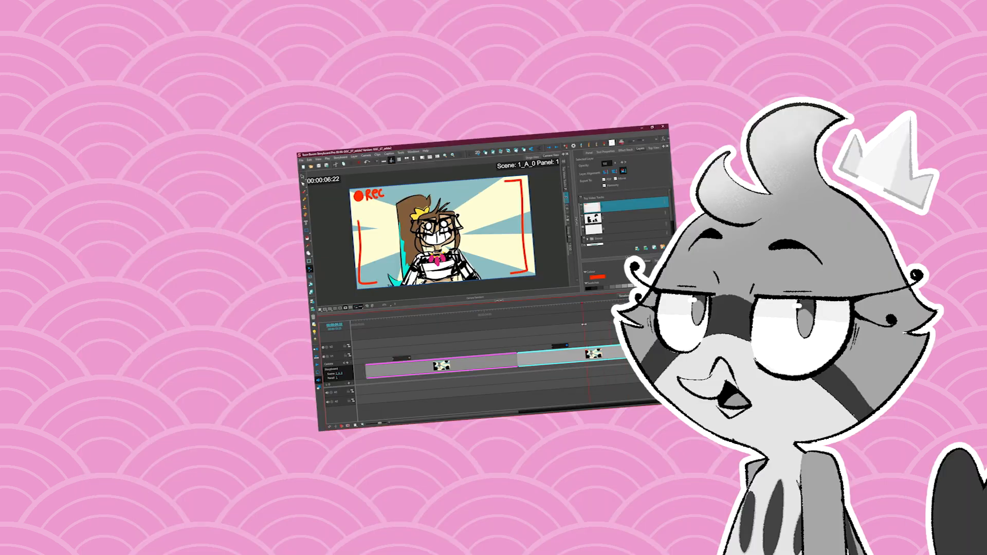
- Check the fade between the 07:02 and 07:23 keyframes, then enlarge the layer list and viewer
right_click(577, 355)
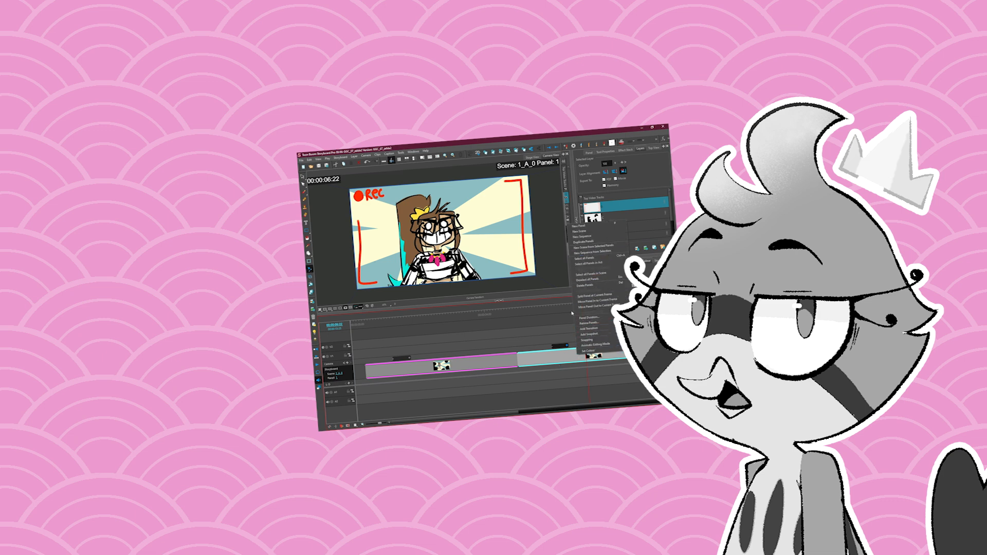
left_click(567, 292)
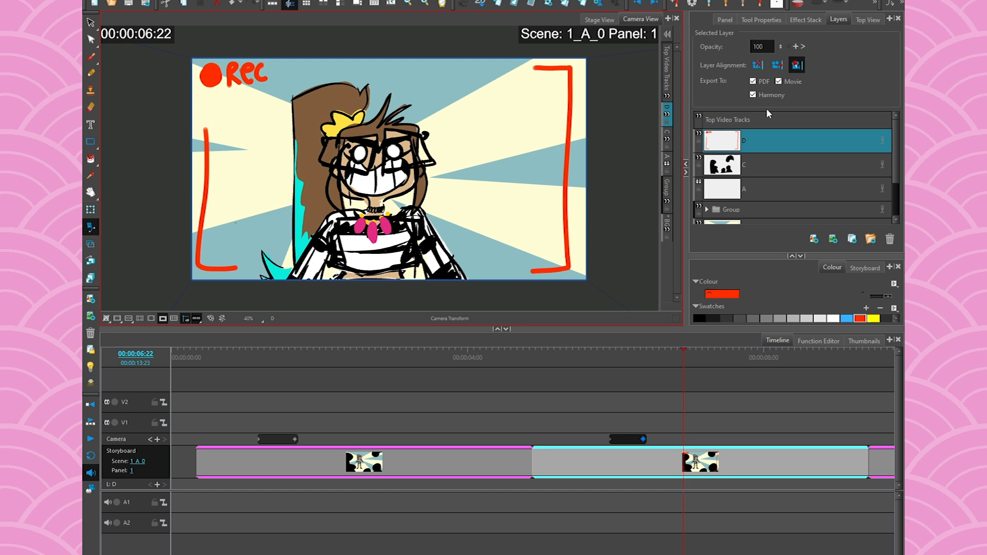
left_click(788, 46)
left_click(803, 46)
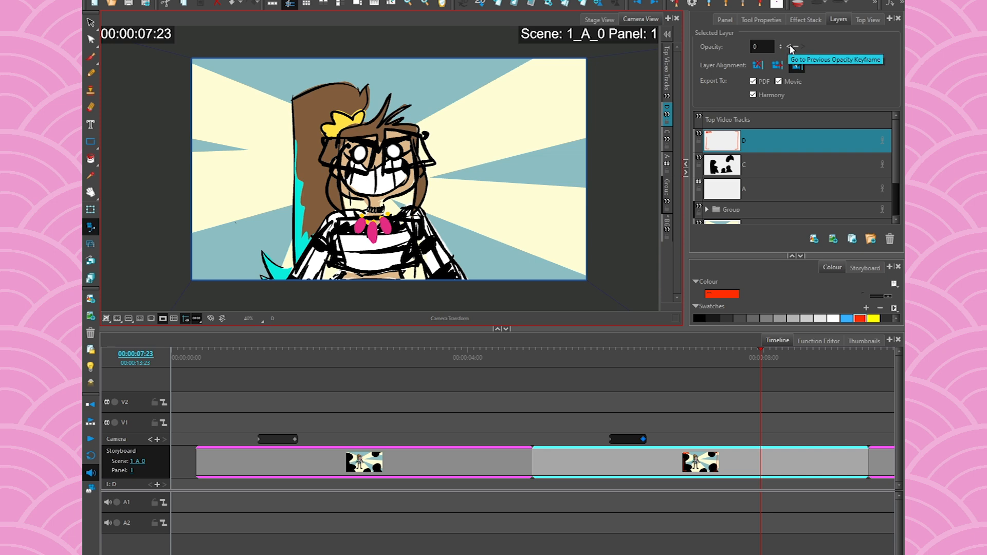
mouse_move(760, 355)
left_mouse_down()
mouse_move(639, 355)
mouse_move(792, 354)
mouse_move(745, 354)
left_mouse_up()
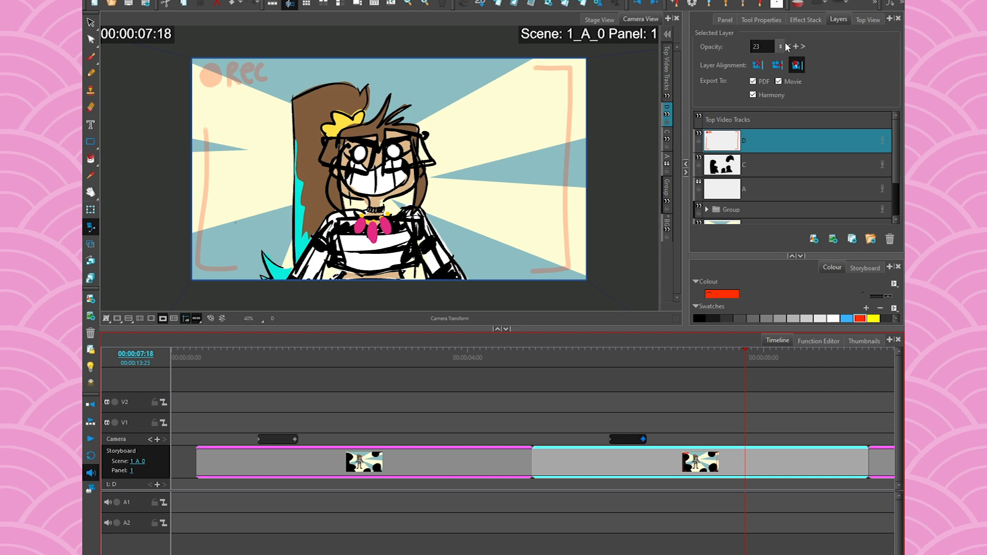
left_click(786, 47)
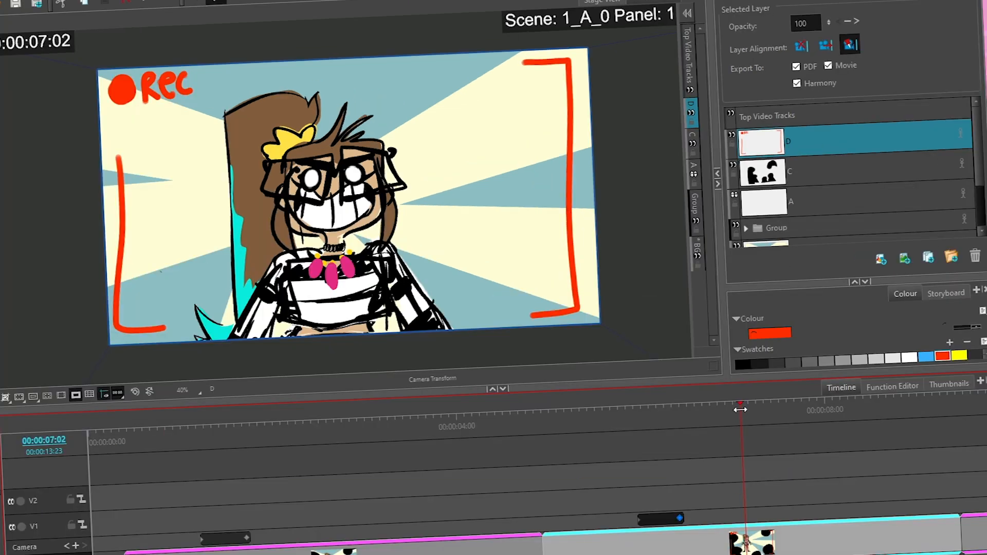
left_click_drag(740, 410, 713, 411)
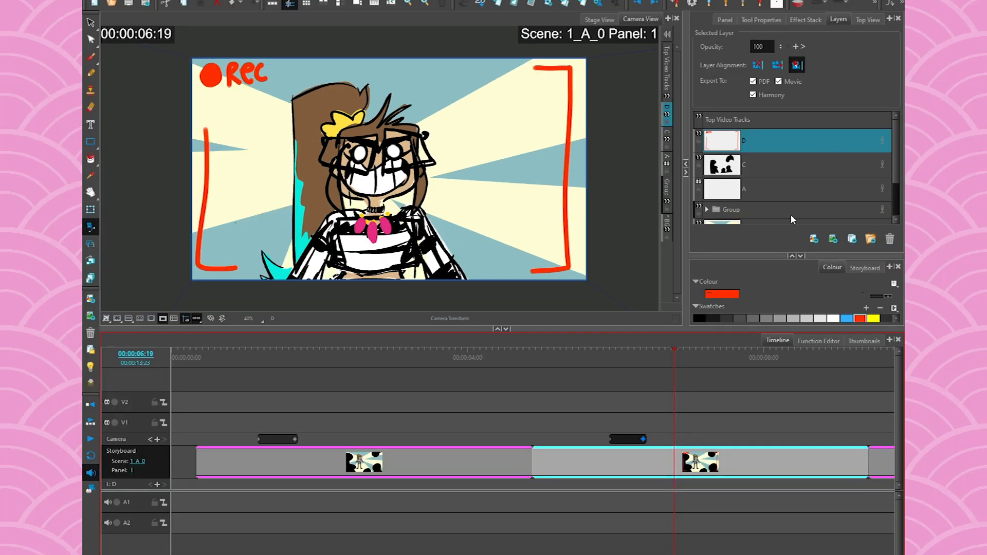
left_click(800, 255)
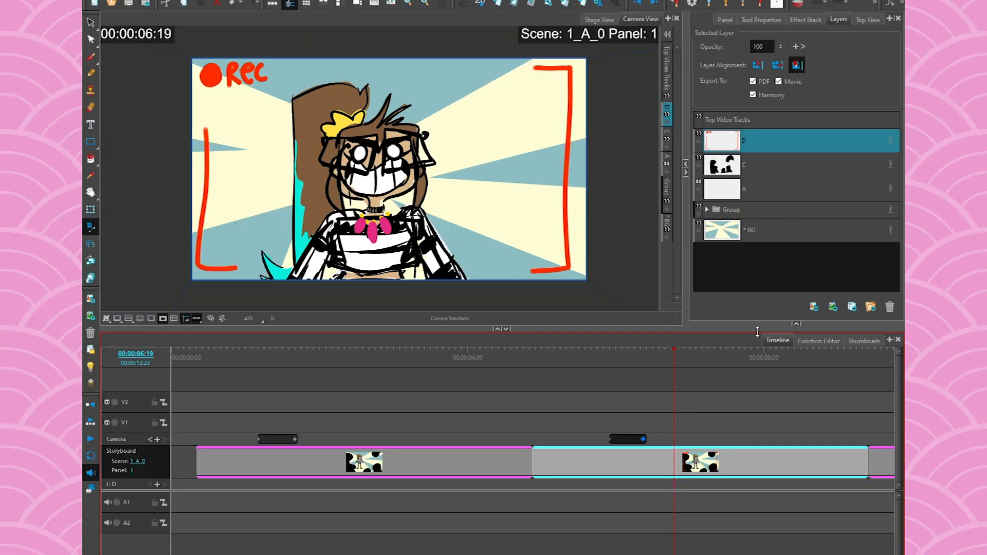
left_click_drag(758, 331, 737, 382)
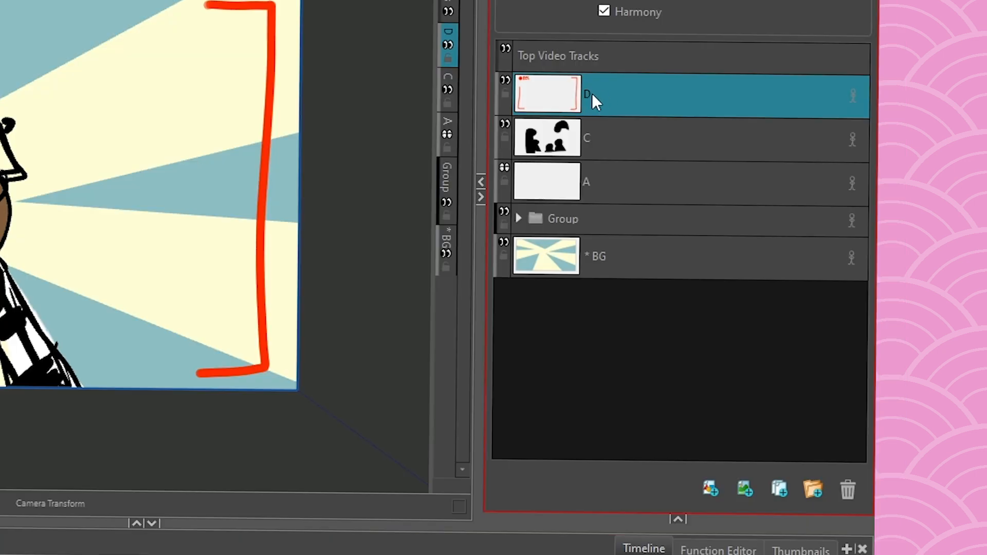
- Rename layer D to CAMERA_FRAME using Rename Layers from its context menu
double_click(585, 92)
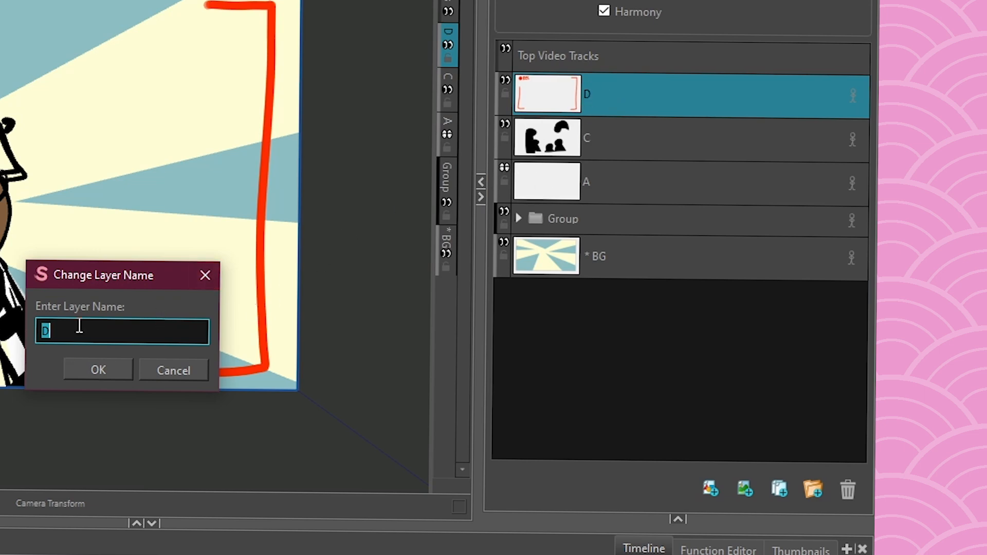
left_click(97, 369)
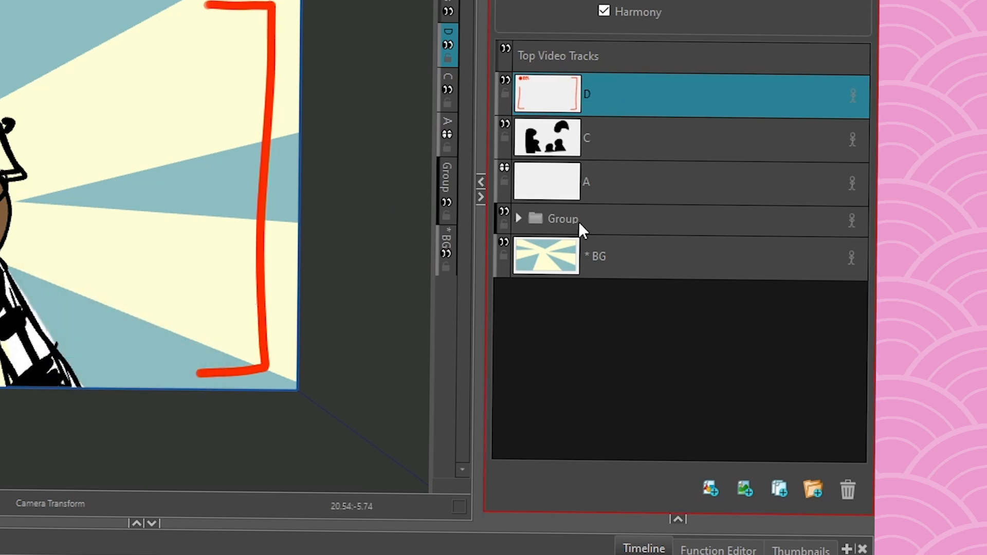
right_click(609, 88)
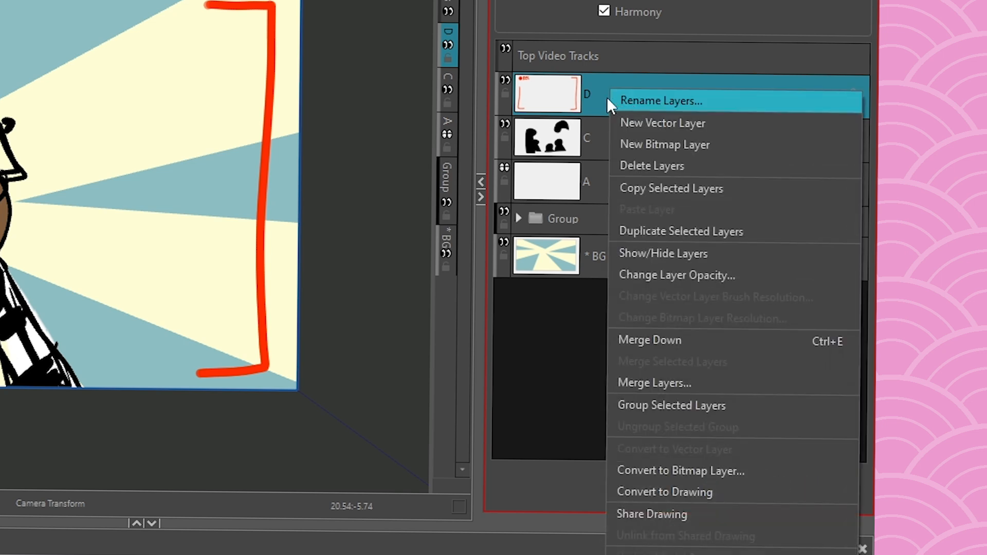
left_click(612, 99)
type("FRAMECA")
key("BackSpace")
key("BackSpace")
key("Left")
key("Left")
key("Left")
key("Left")
key("Left")
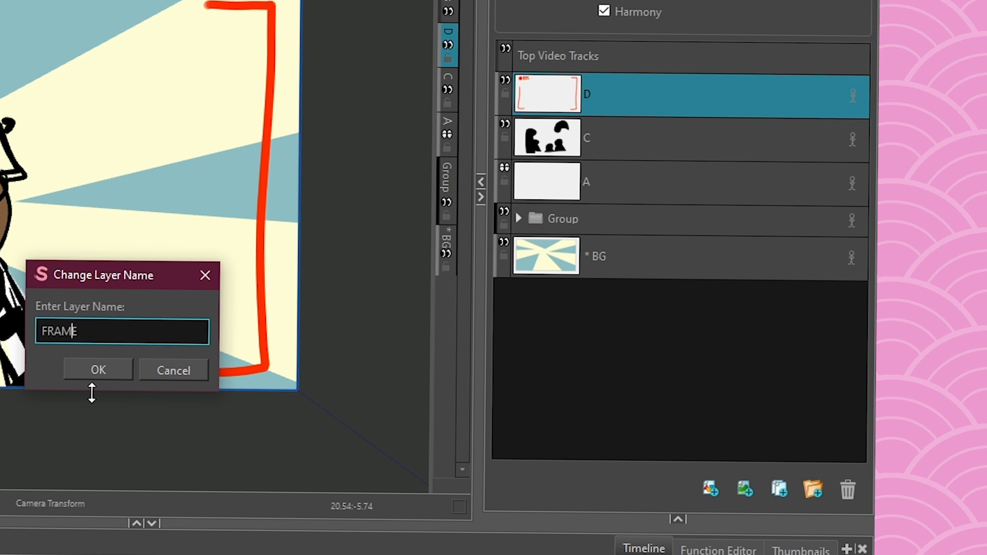
type("CAMERA_")
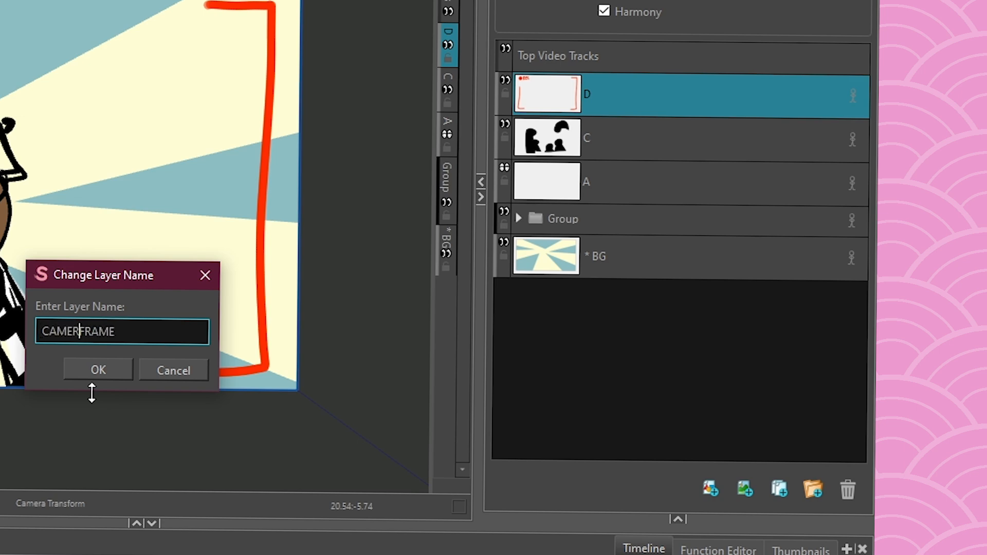
key("Return")
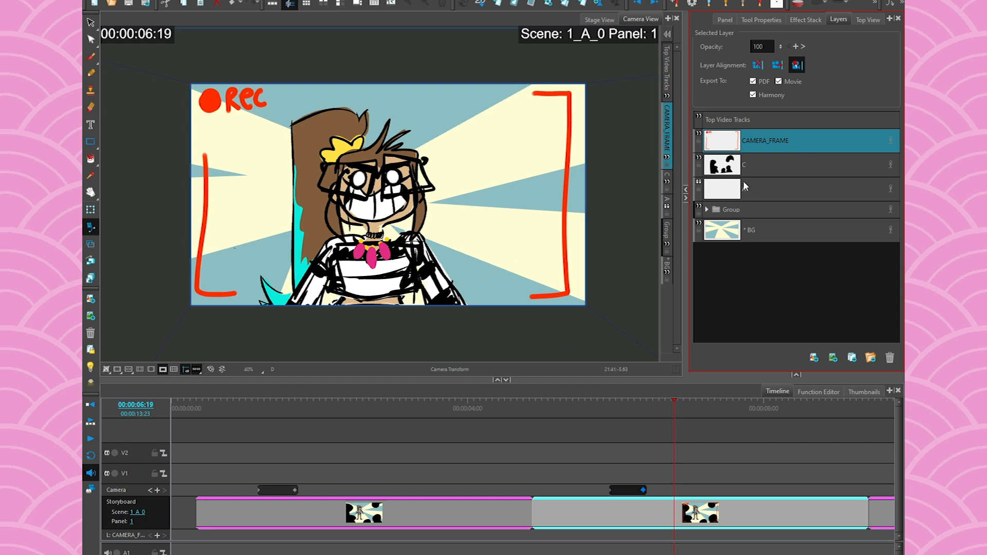
- Select the layer range from BG up to CAMERA_FRAME, then reselect BG
left_click(758, 186)
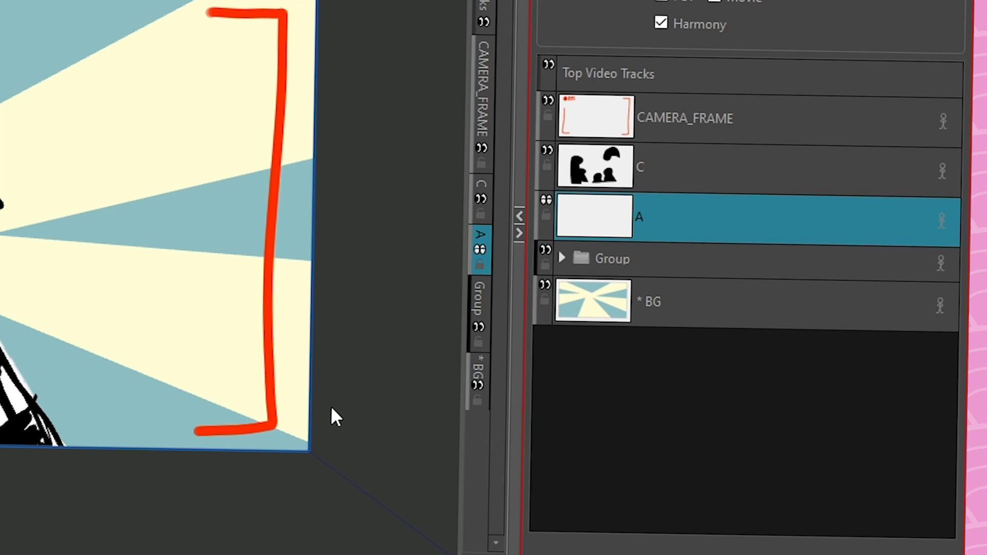
left_click(666, 299)
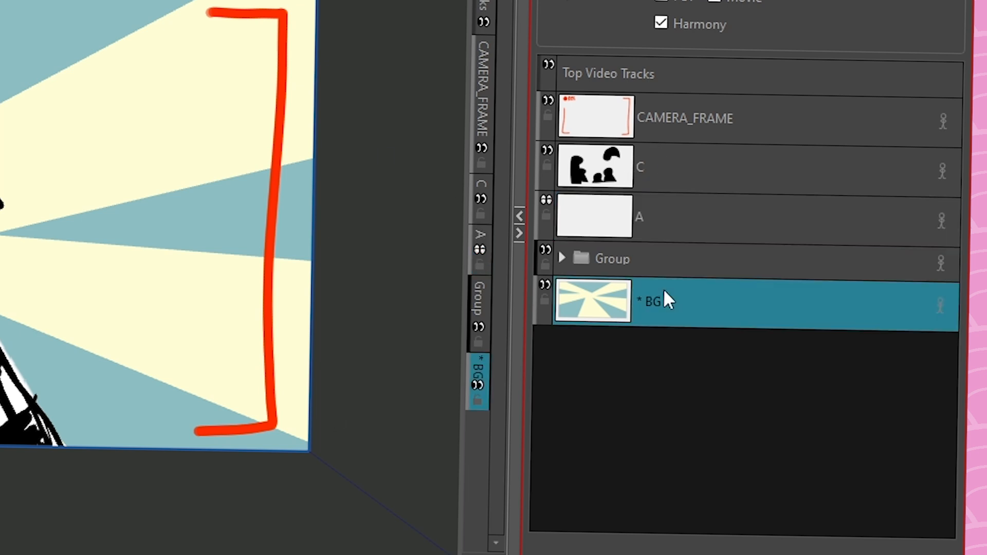
left_click(656, 112, "shift")
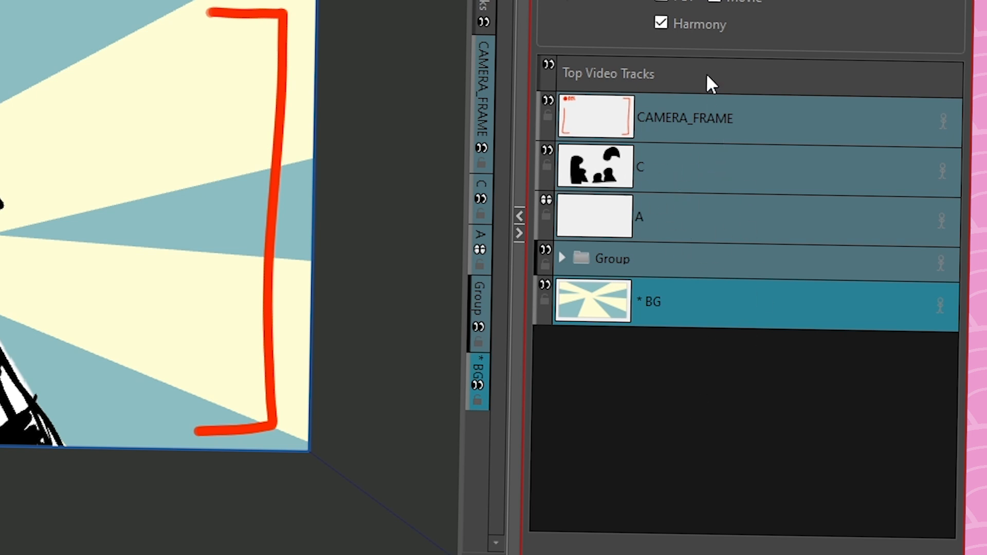
left_click(700, 120)
left_click(688, 170)
left_click(688, 216)
left_click(681, 306)
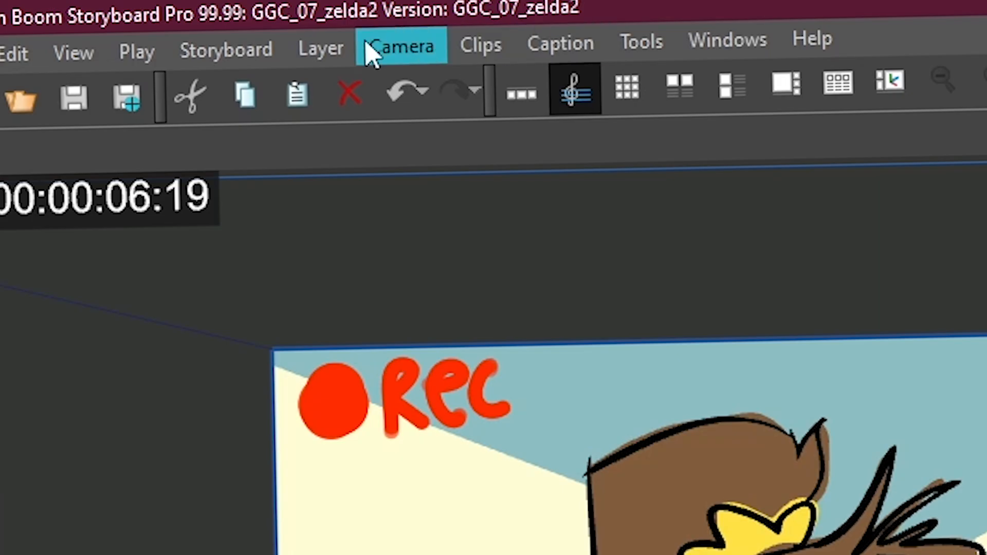
- Set the current layer layout as default, then select CAMERA_FRAME, C and A in turn
left_click(316, 44)
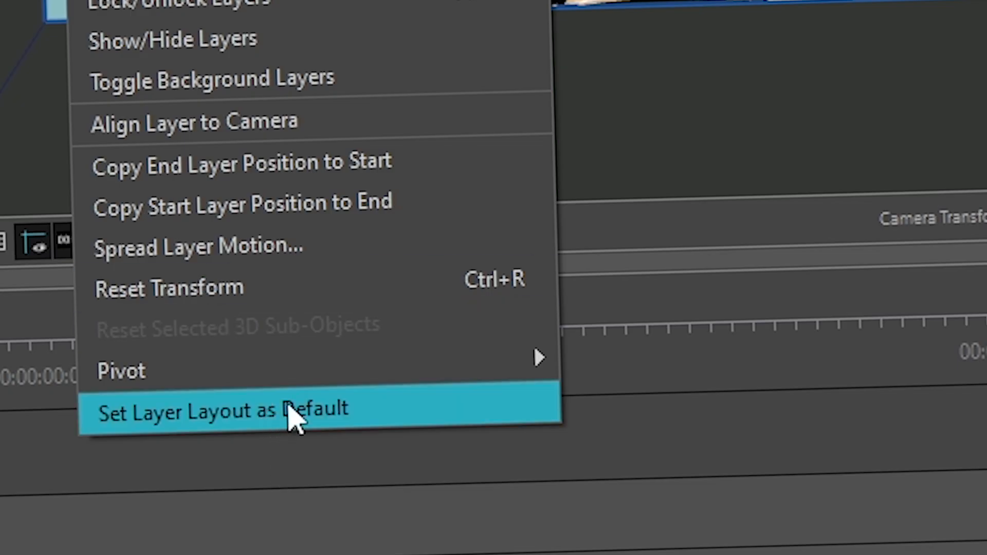
left_click(294, 414)
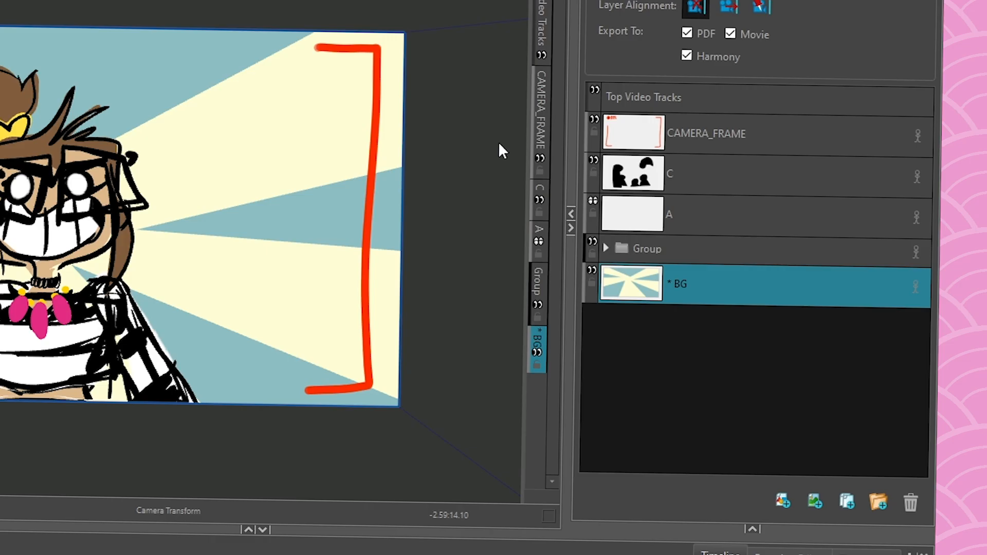
left_click(767, 133)
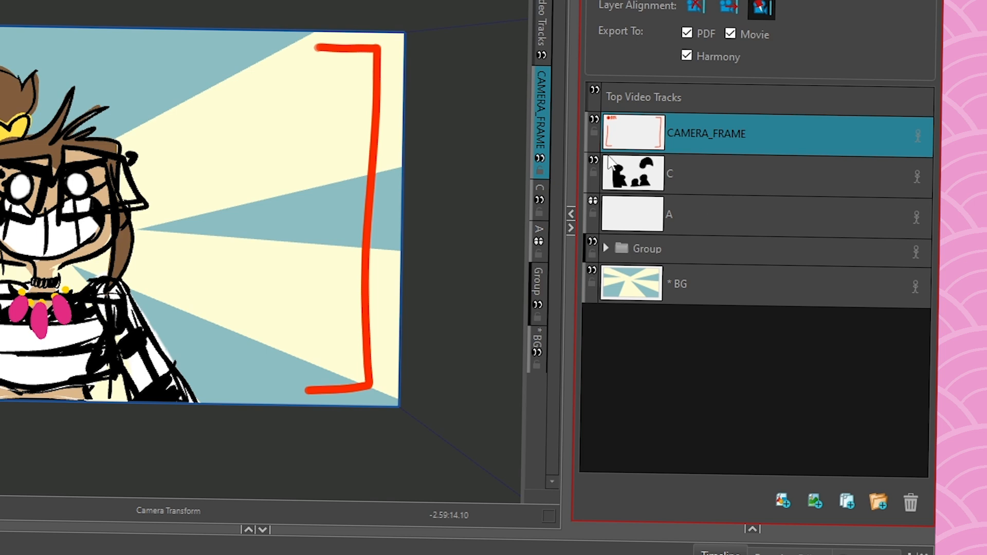
left_click(711, 171)
left_click(722, 216)
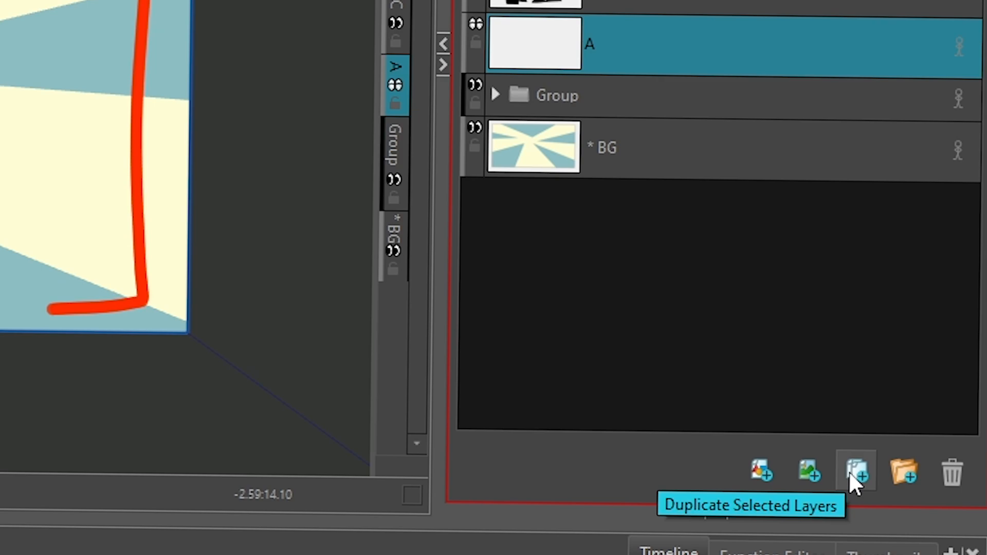
- Duplicate layer A, group A with A_2, delete Group 1, and hide the Group layer
left_click(849, 471)
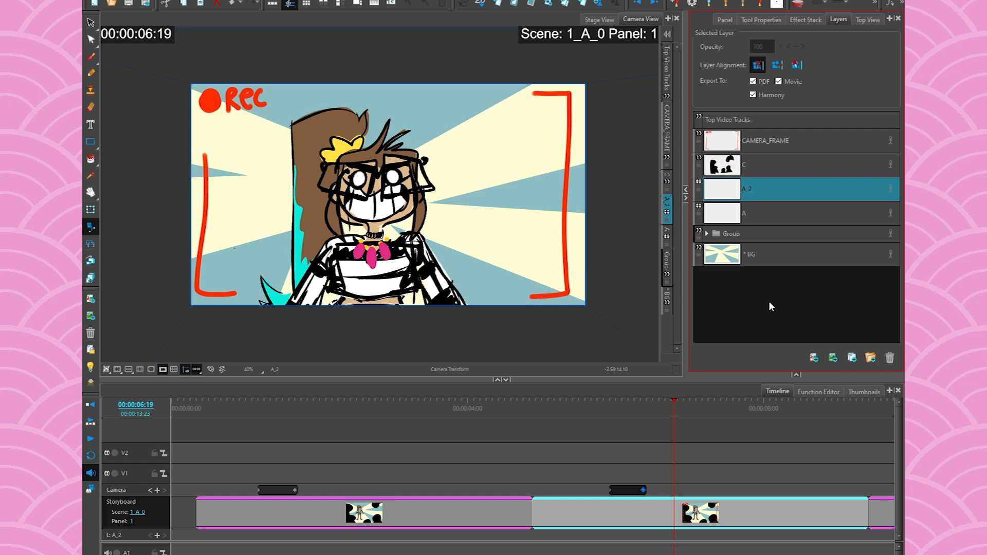
left_click(757, 214, "ctrl")
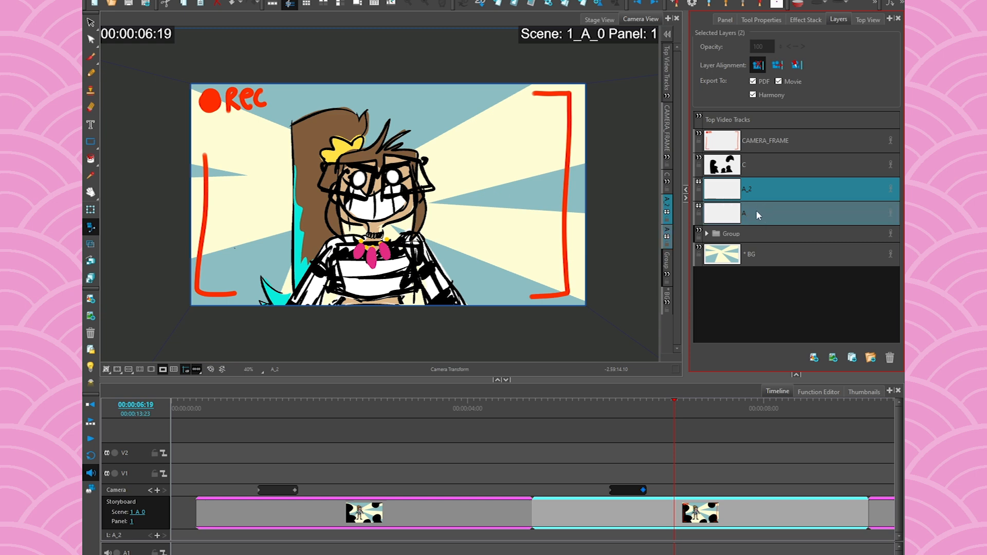
left_click(870, 357)
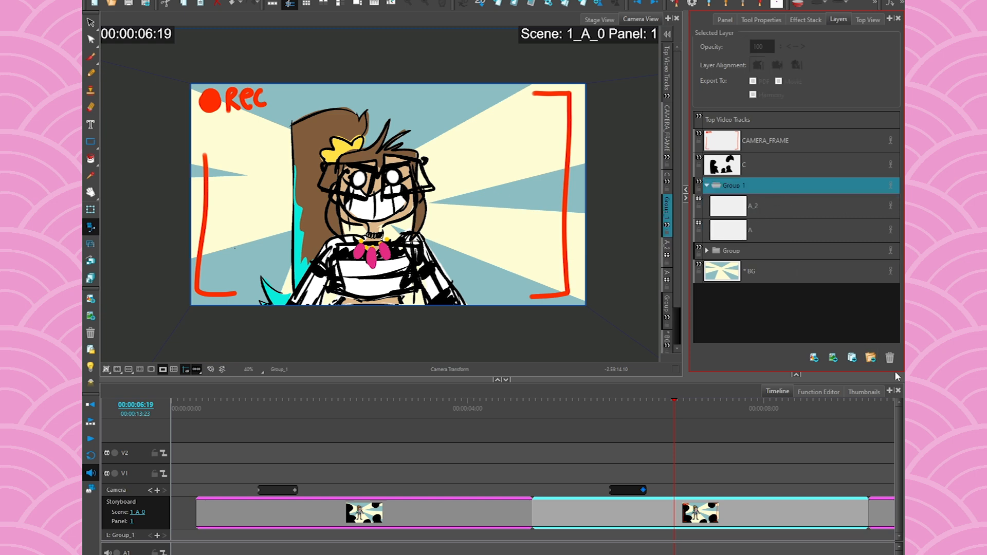
left_click(890, 357)
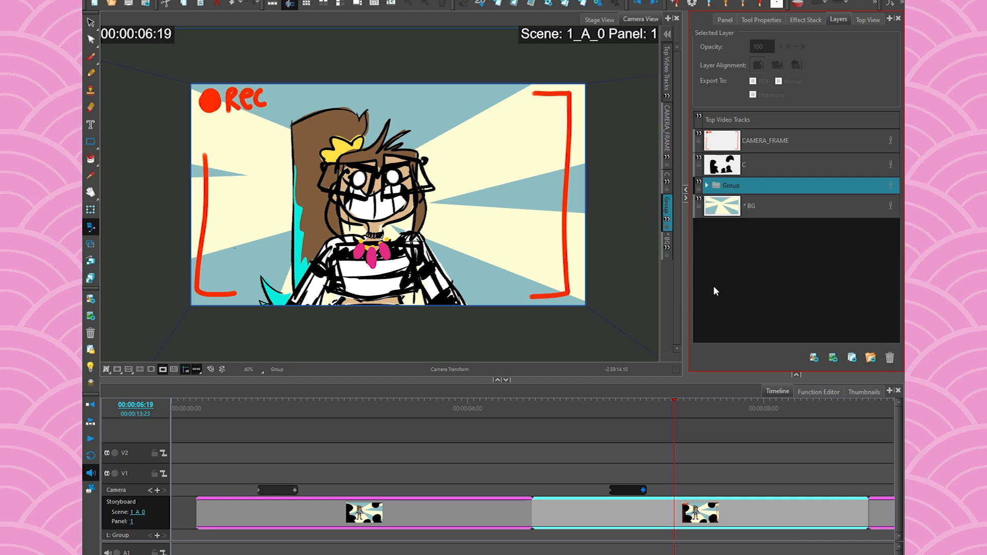
left_click(698, 184)
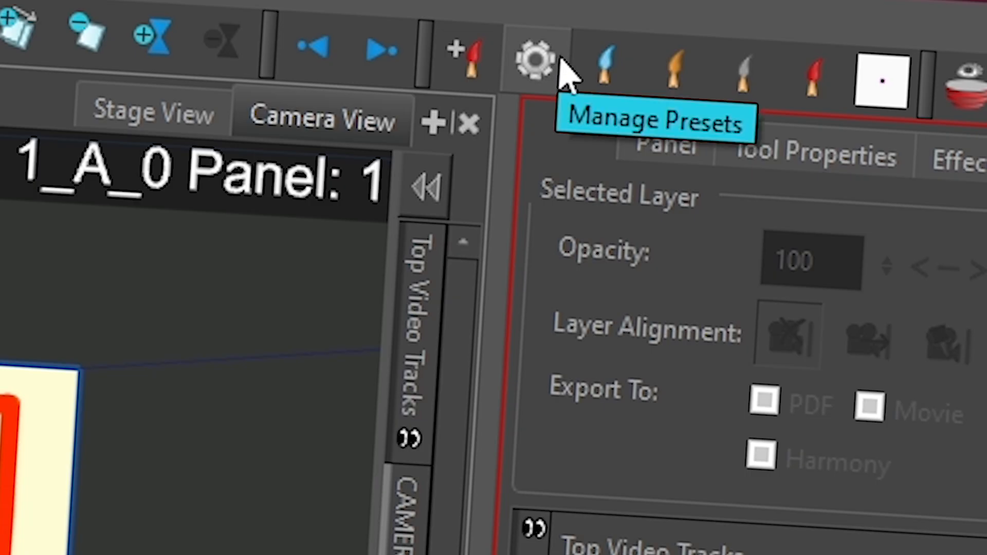
- Show the Scripting toolbar and move it left so it is fully visible
right_click(565, 72)
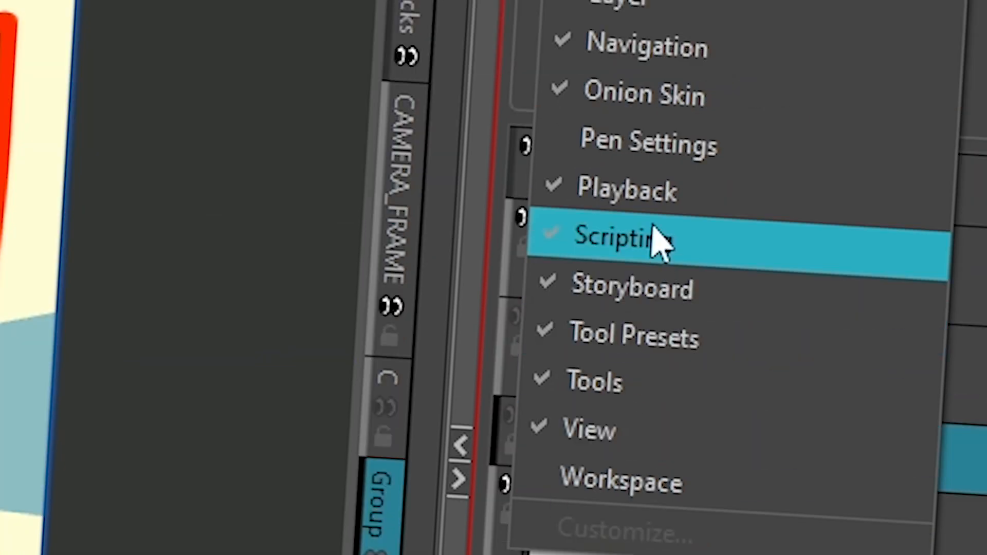
left_click(929, 52)
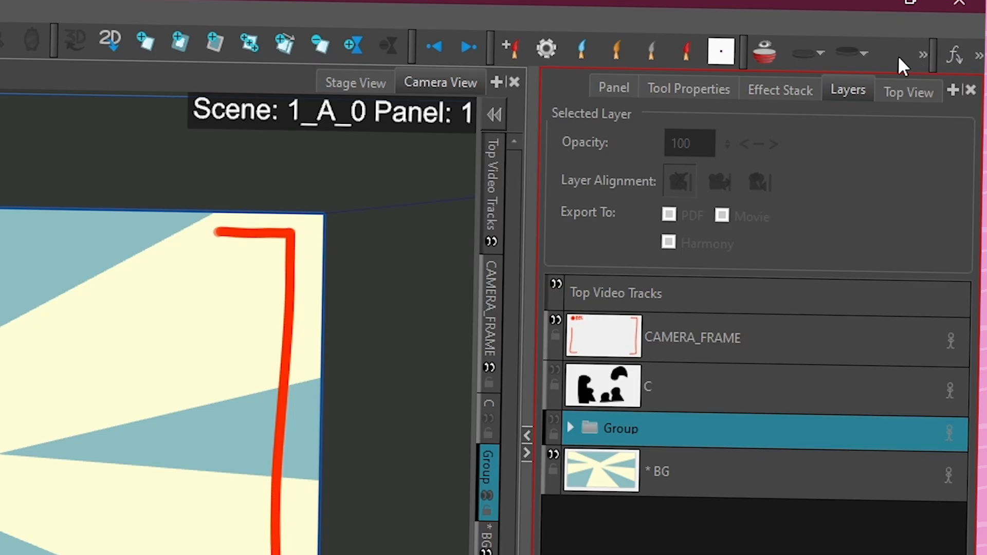
left_click_drag(932, 53, 776, 69)
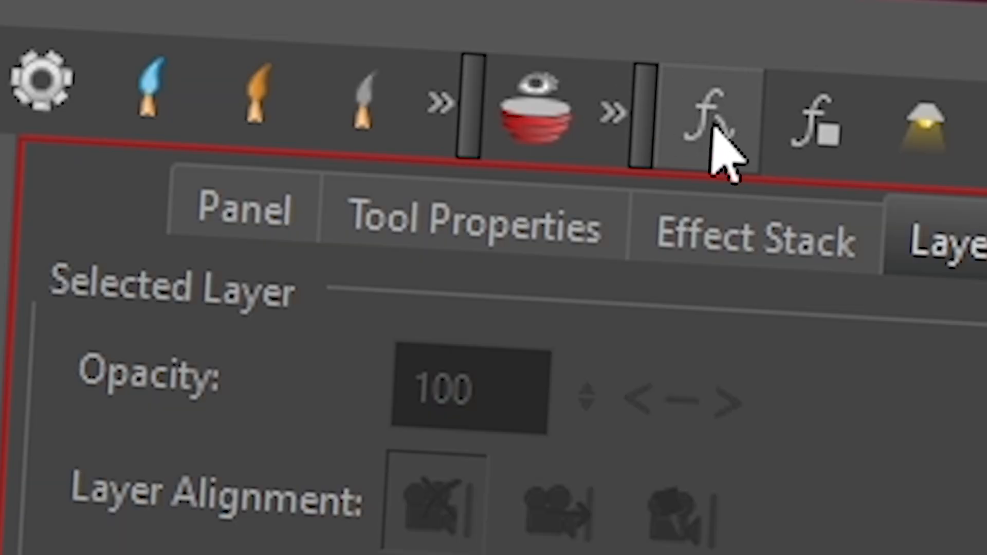
- Search 'delete' in the Scripts Manager and add the TB_DeleteHiddenLayers function to the toolbar
left_click(704, 132)
left_click(194, 247)
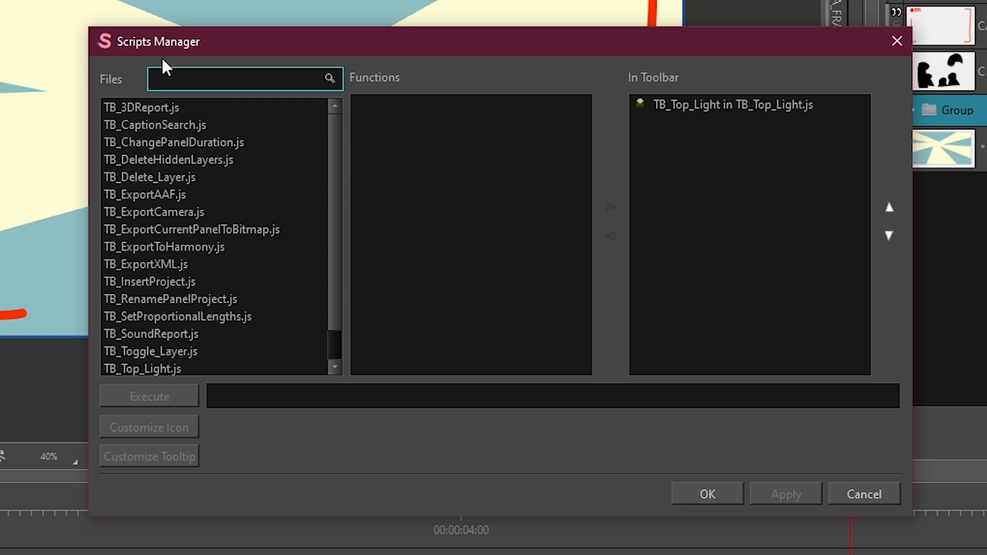
type("delete")
left_click(169, 108)
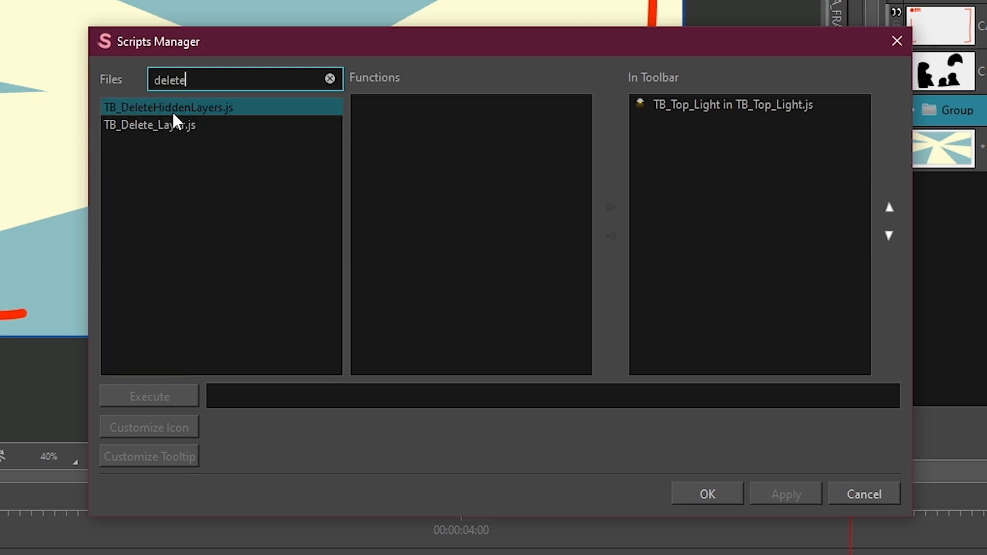
left_click(166, 107)
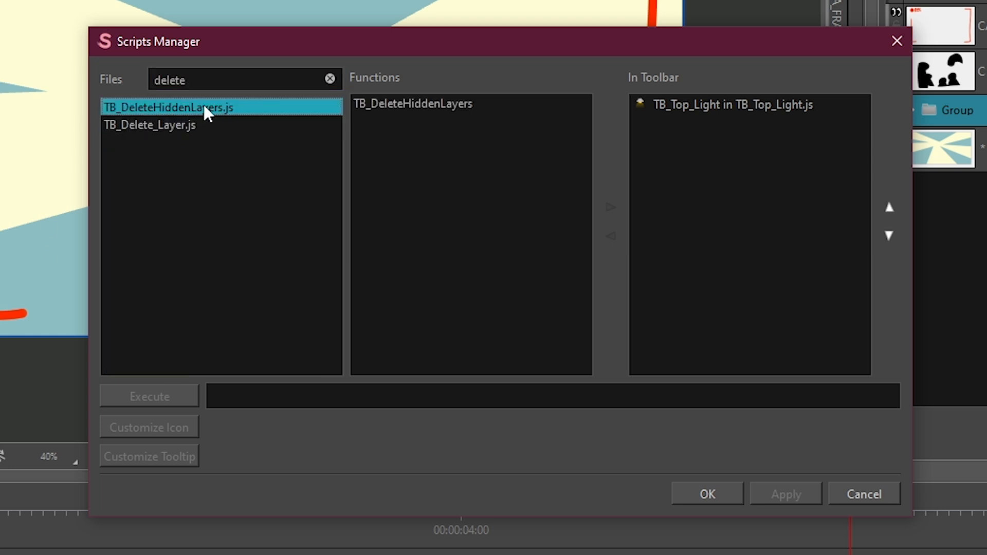
left_click(208, 125)
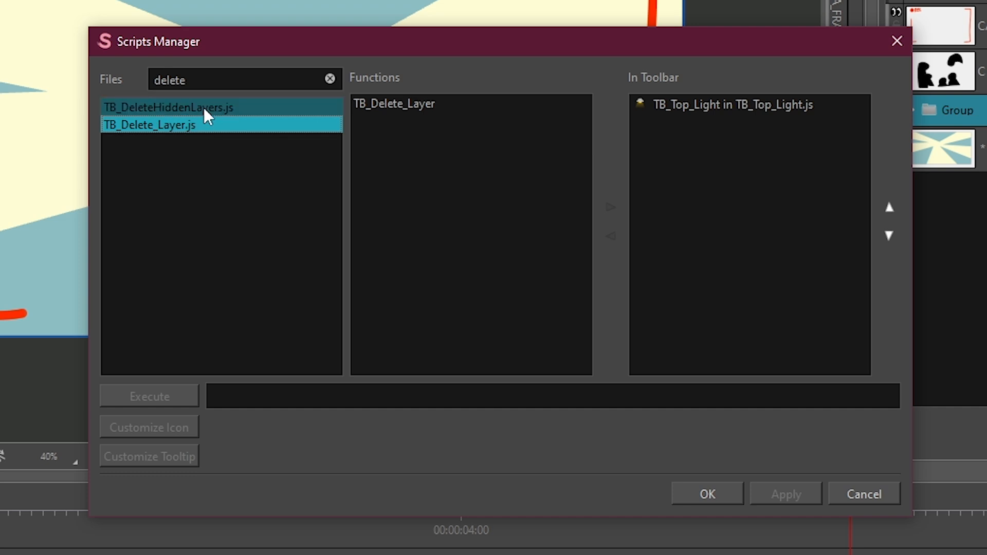
left_click(203, 107)
left_click(392, 103)
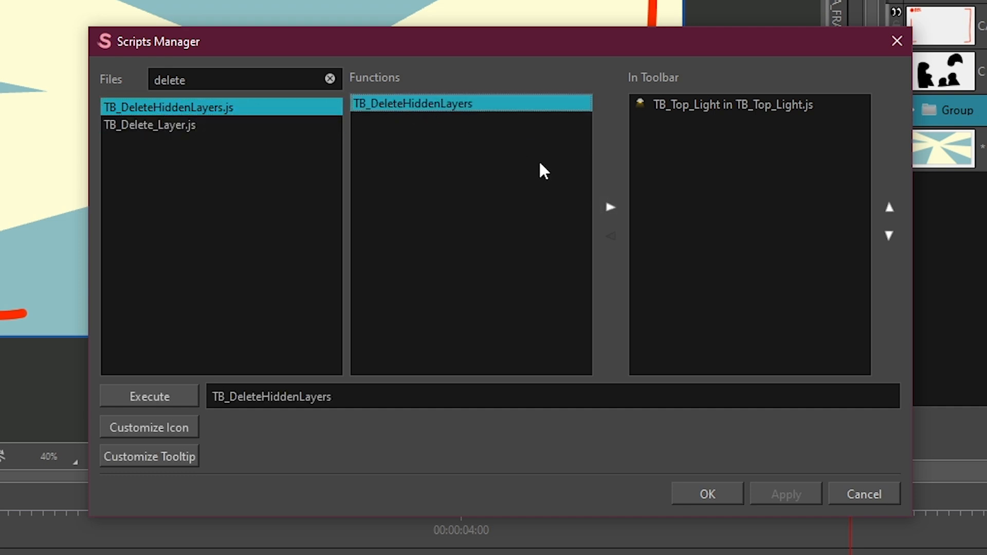
left_click(607, 208)
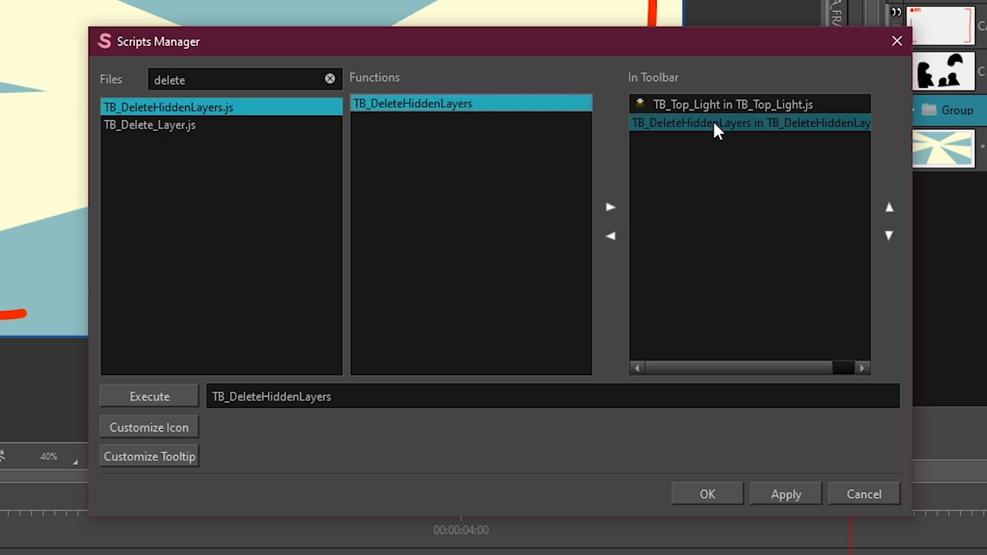
left_click(718, 494)
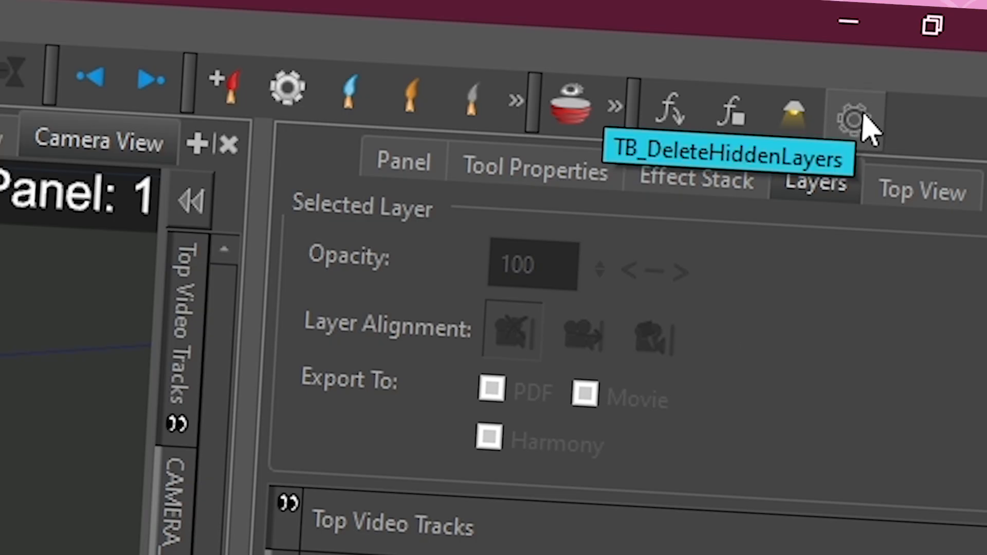
- Run TB_DeleteHiddenLayers from its toolbar gear button and close the deleted-layers report
left_click(854, 121)
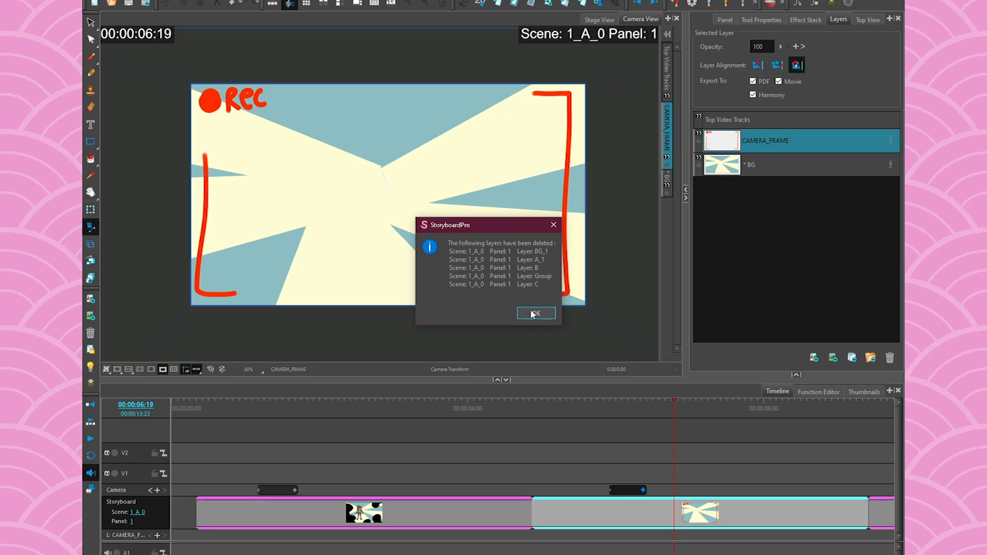
left_click(676, 432)
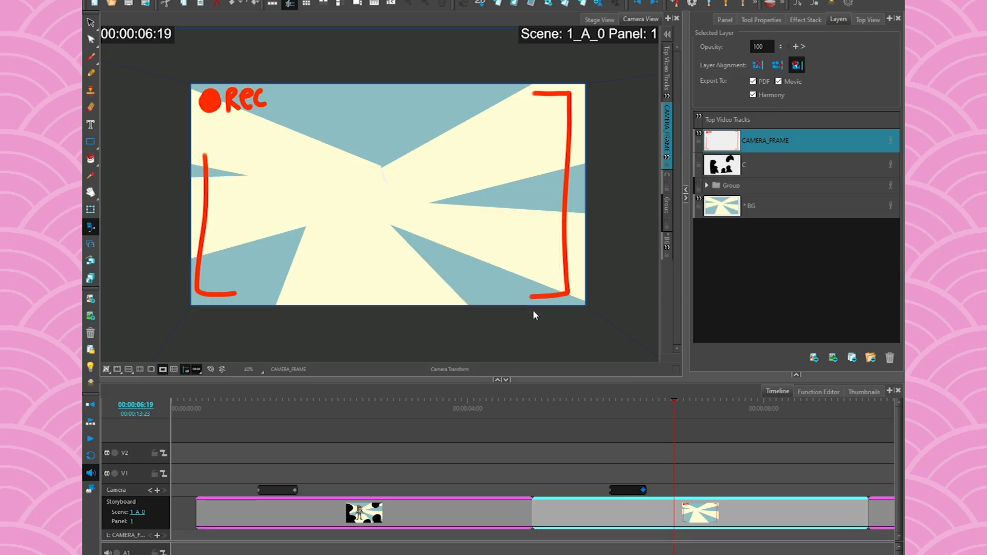
- Add the TB_Delete_Layer function from TB_Delete_Layer.js to the script toolbar
left_click(800, 5)
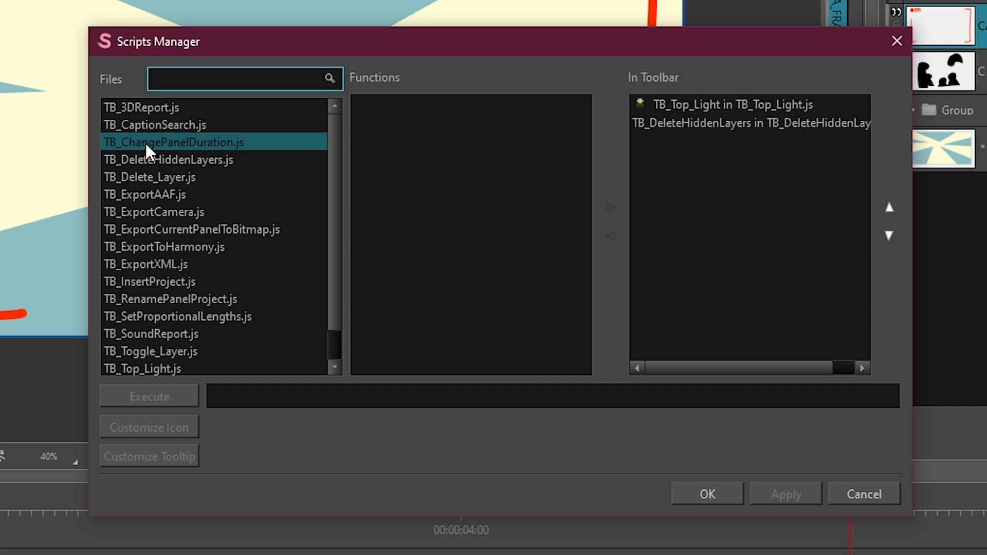
left_click(160, 179)
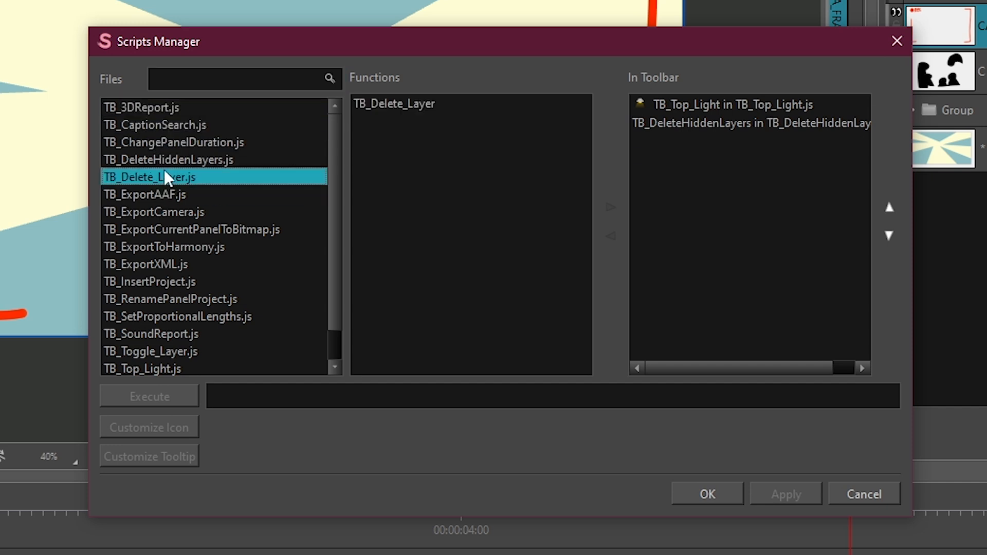
left_click(382, 101)
left_click(610, 207)
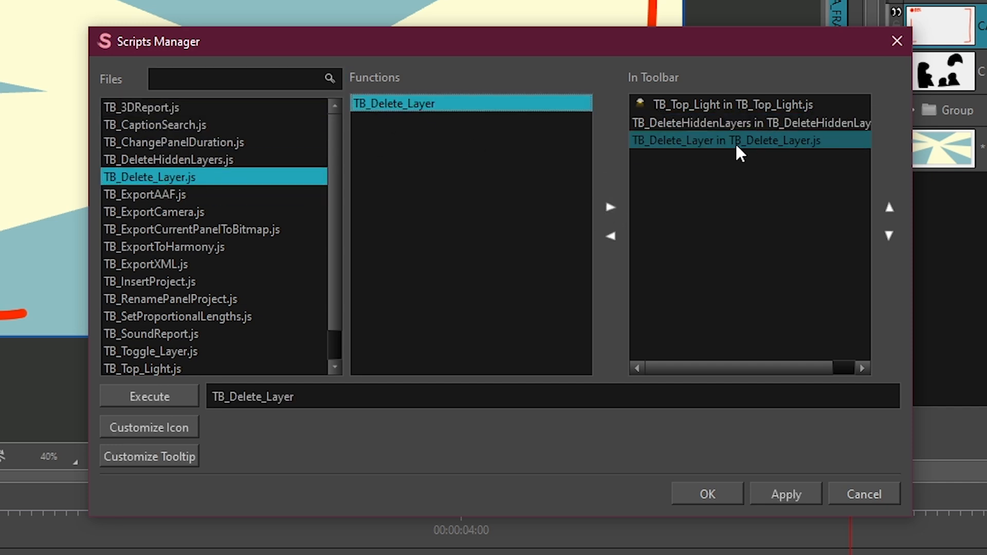
left_click(732, 499)
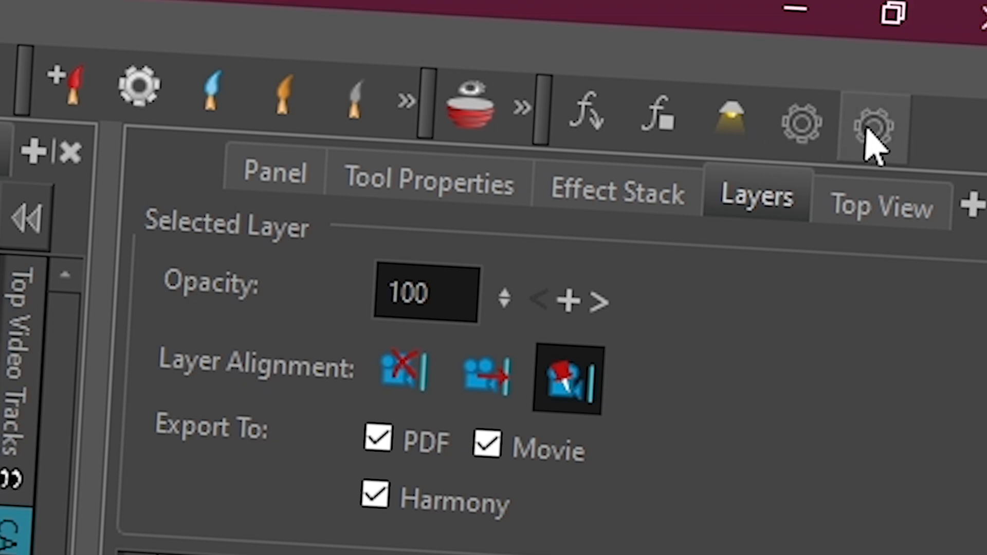
- Run TB_Delete_Layer to delete the layers named A_1 and dismiss its report
left_click(875, 125)
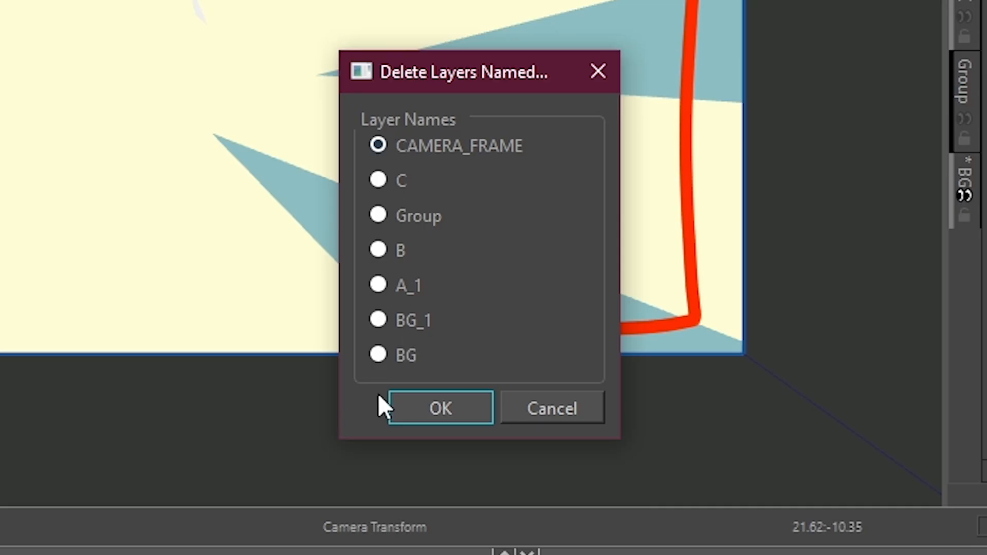
left_click(379, 286)
left_click(440, 407)
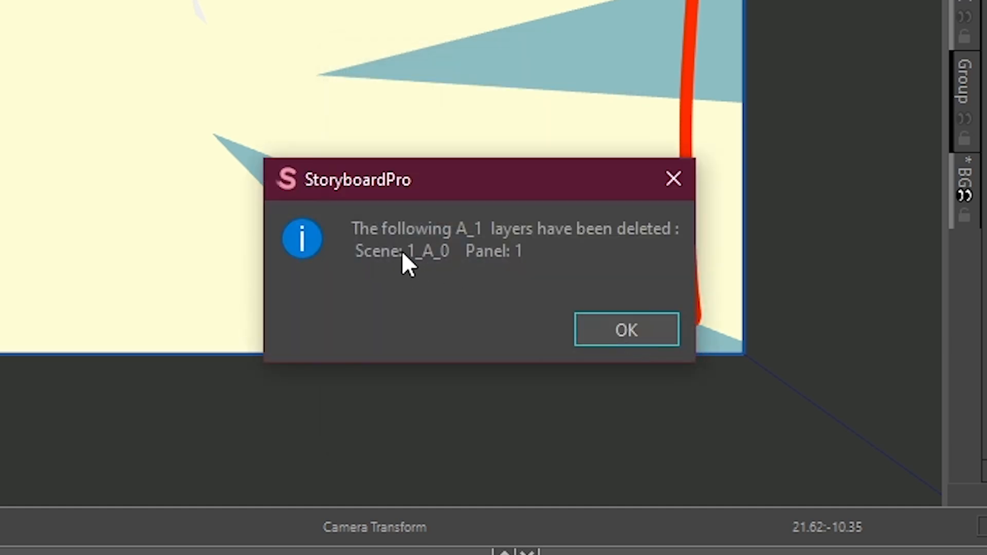
left_click(622, 328)
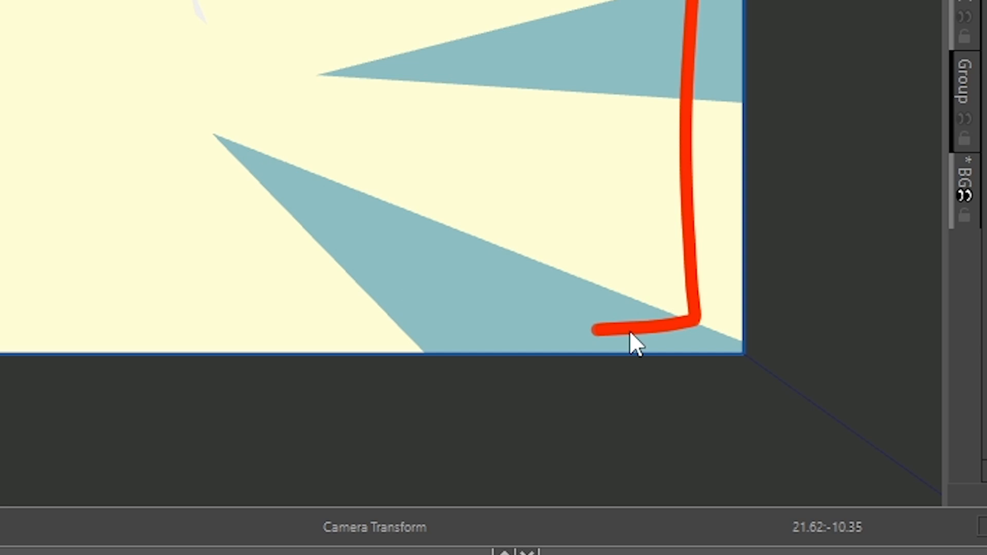